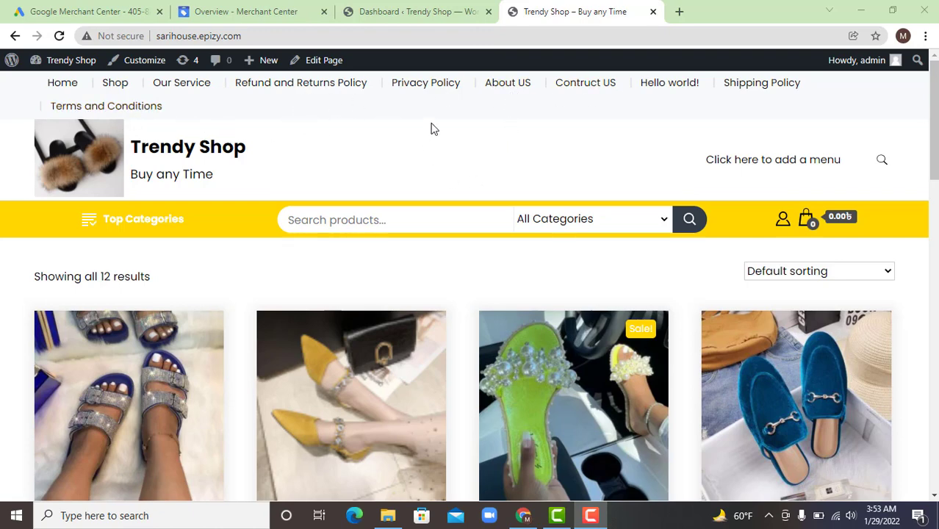
scroll(596, 149, down, 1)
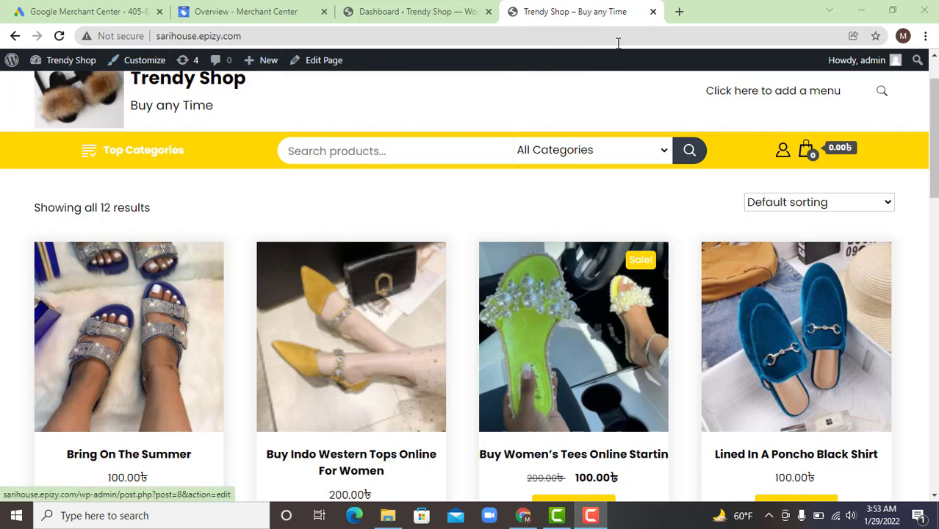
scroll(455, 159, up, 1)
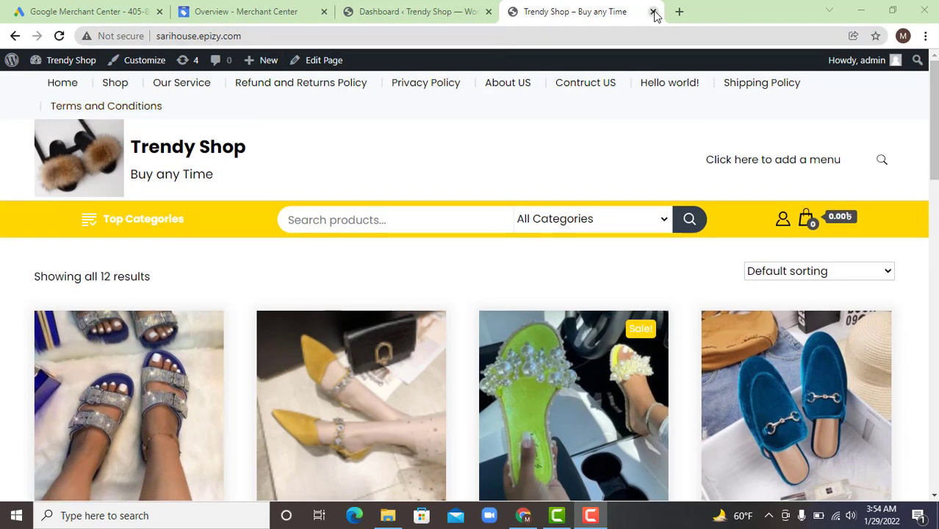
- Search Google for "terms and conditions generator" in a new browser tab
click(681, 14)
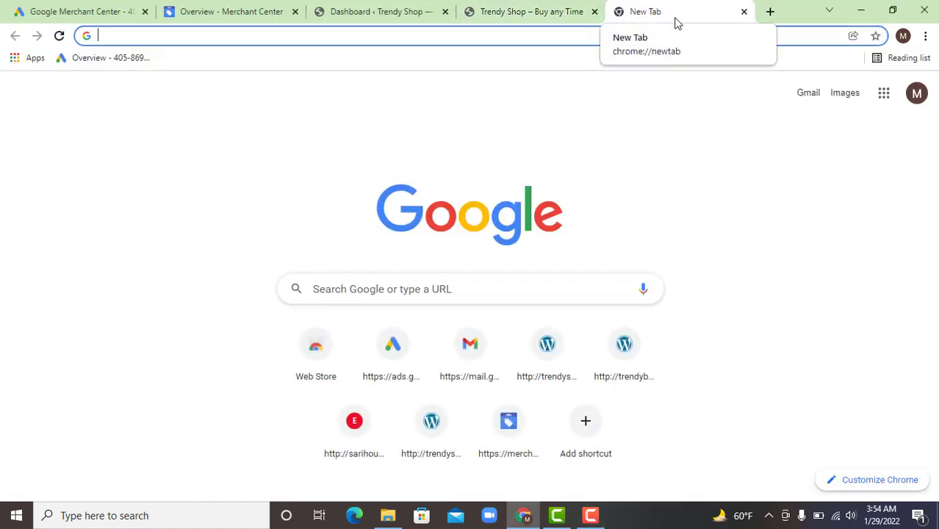
text(y)
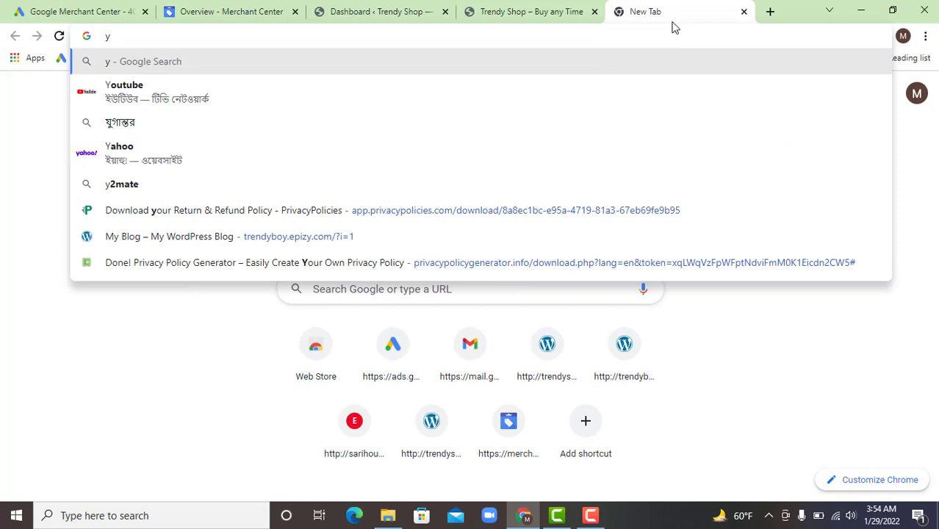
key(BackSpace)
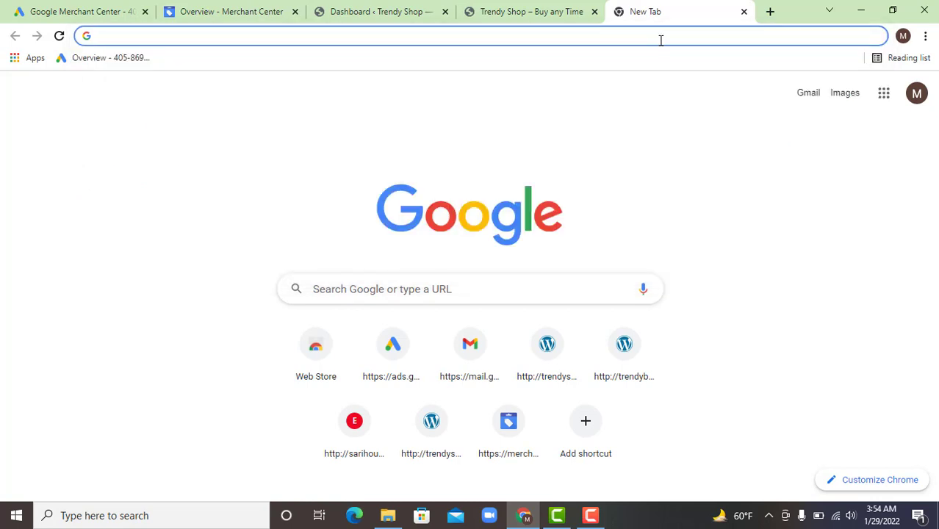
text(u)
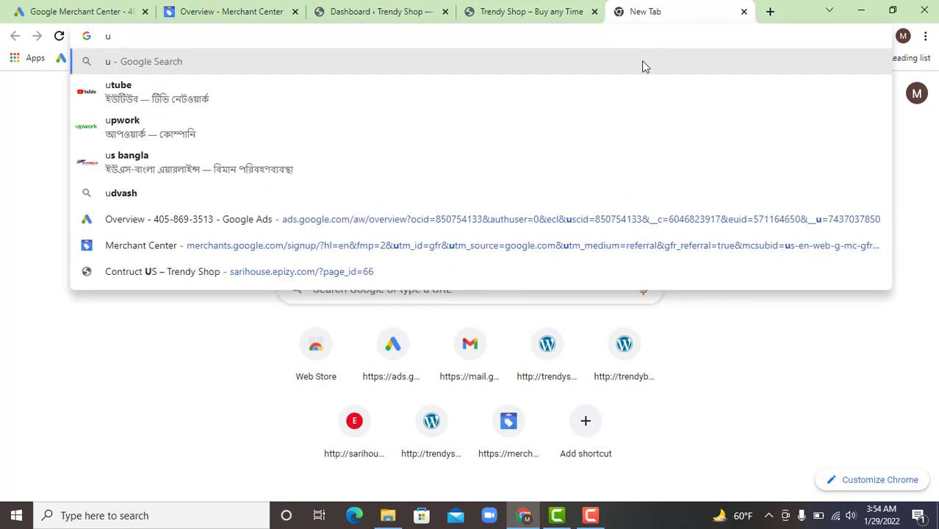
key(BackSpace)
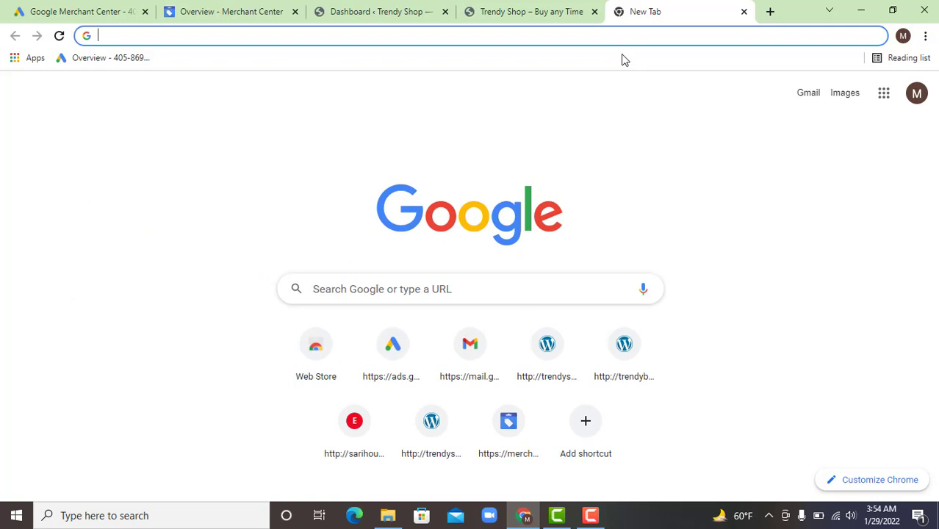
text(ter)
key(Return)
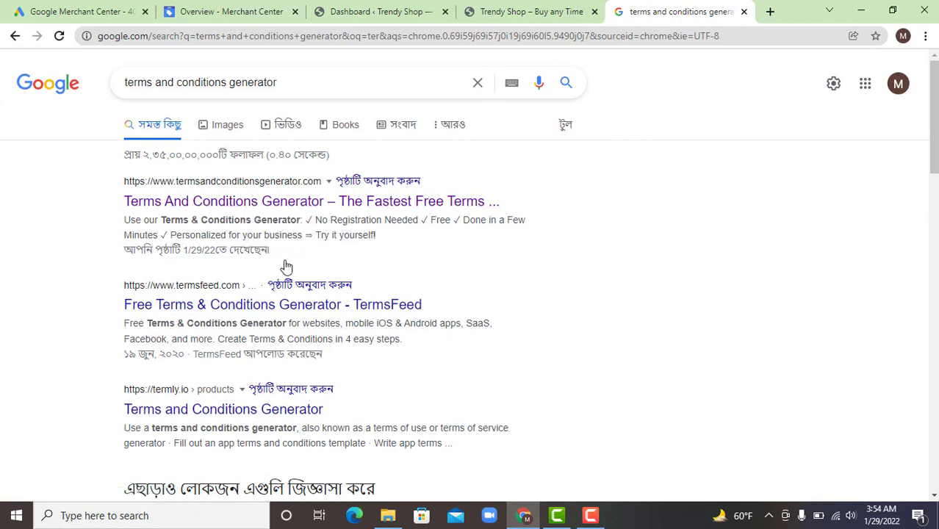
- Open the termsandconditionsgenerator.com, TermsFeed and Termly search results, each in its own new tab
right_click(282, 210)
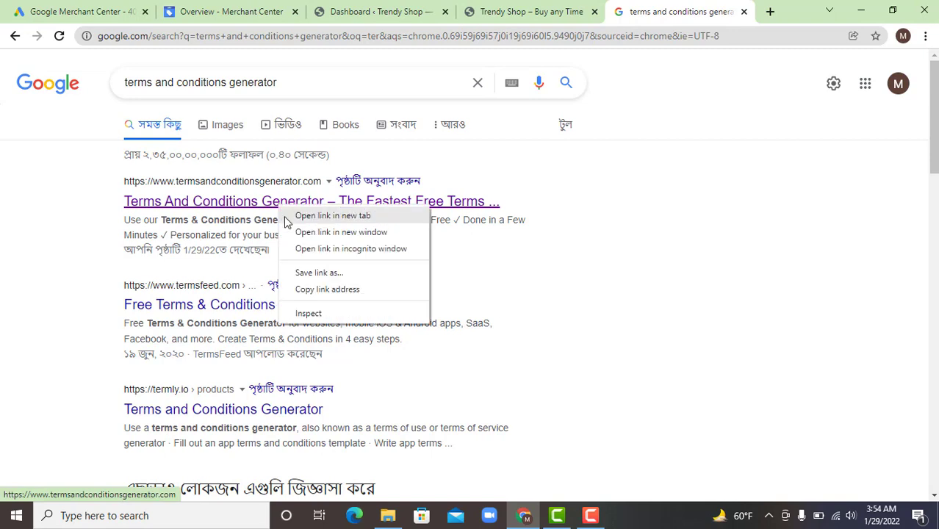
click(294, 214)
right_click(292, 303)
click(305, 308)
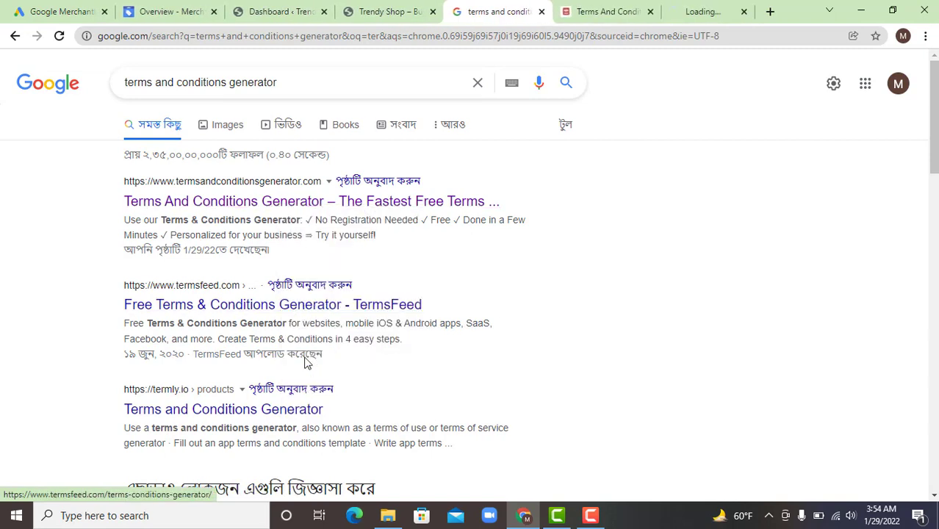
right_click(283, 415)
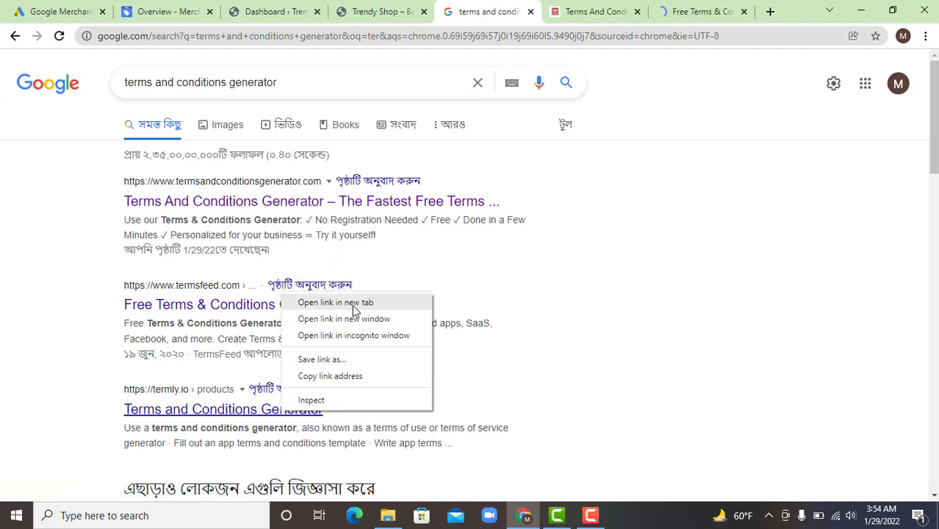
click(353, 302)
- On termsandconditionsgenerator.com, fill in Trendy Shop as both the company name and the website name
click(524, 12)
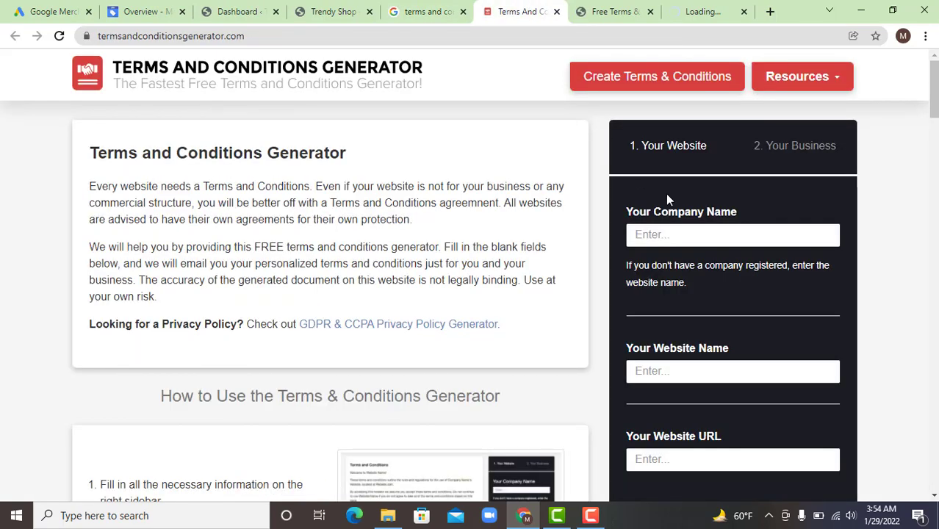
click(689, 235)
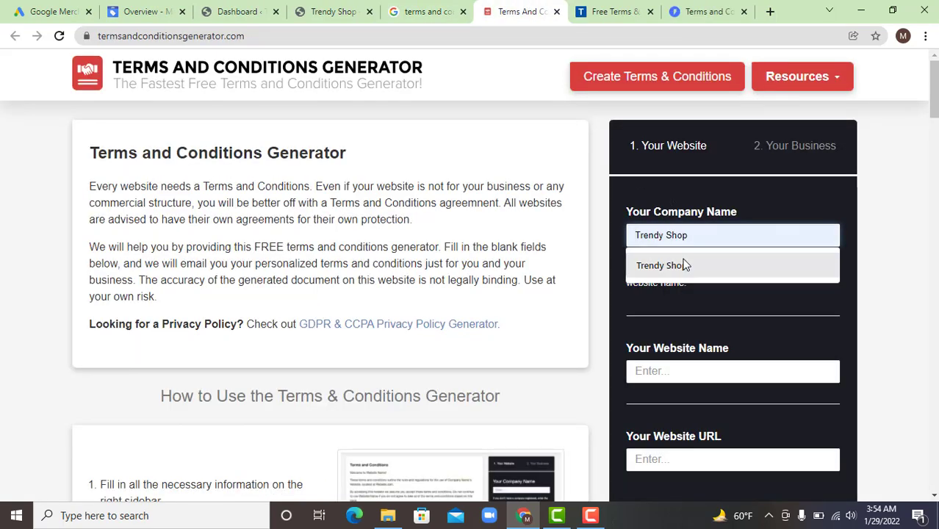
click(681, 269)
click(689, 377)
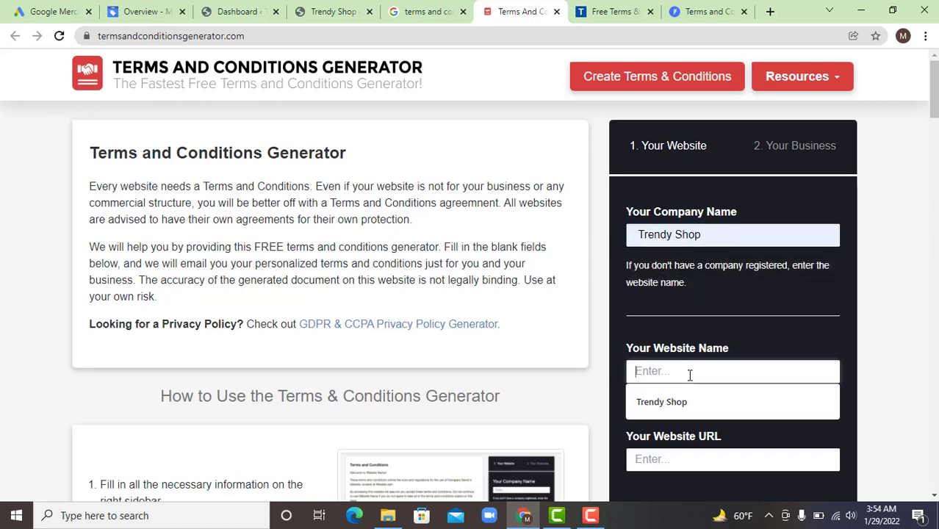
click(671, 409)
scroll(700, 337, down, 1)
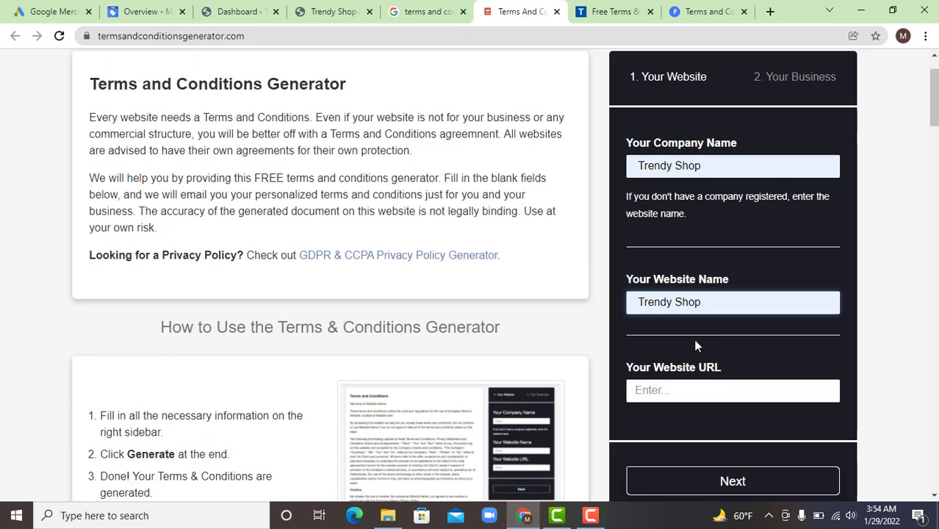
click(668, 392)
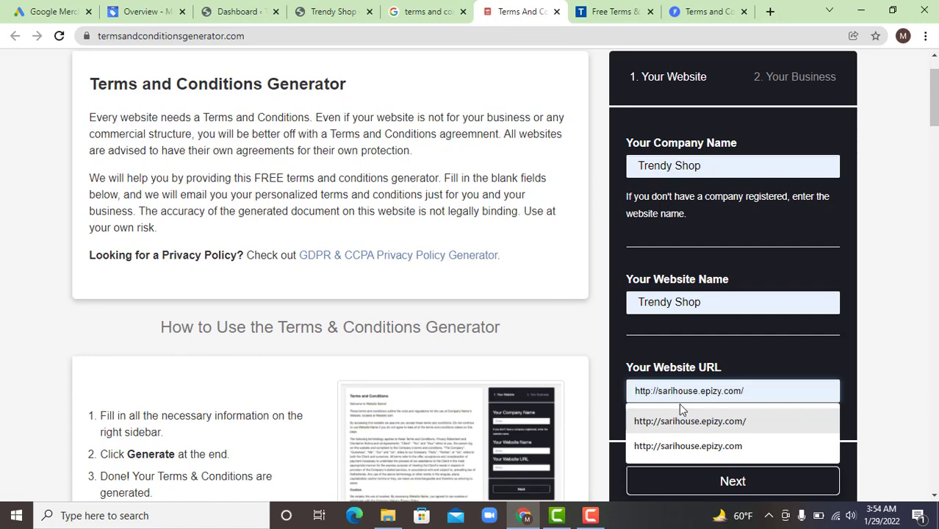
click(683, 416)
scroll(726, 286, down, 3)
click(726, 279)
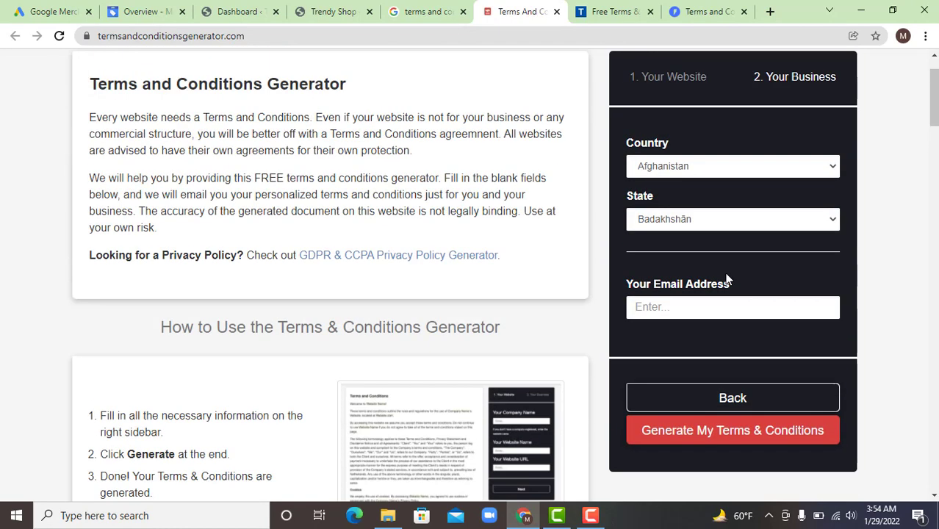
- Switch to TermsFeed, start generating Terms & Conditions for a Website and continue to the website details
click(649, 5)
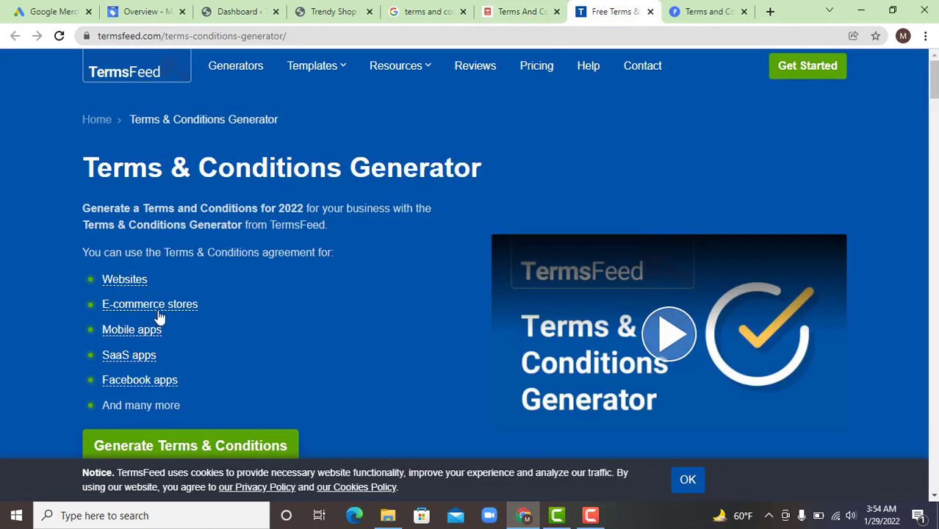
scroll(277, 357, down, 2)
click(167, 309)
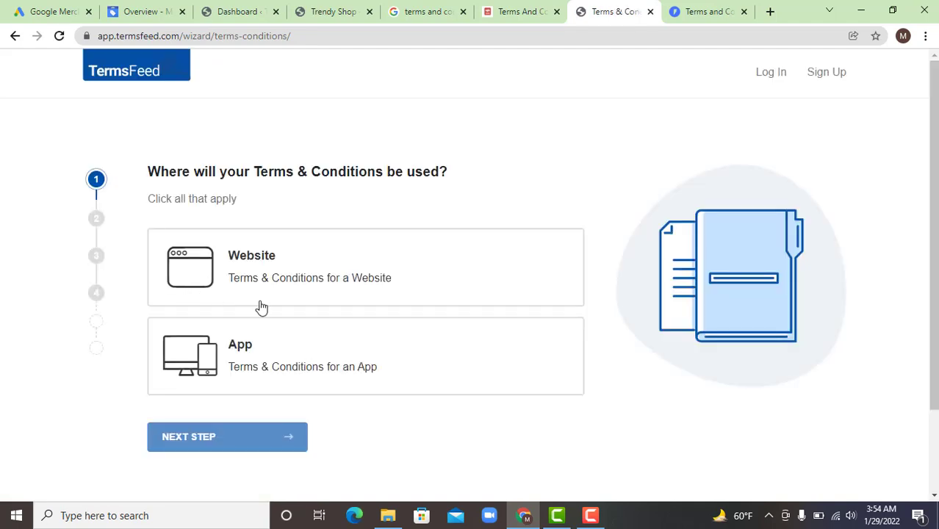
click(266, 285)
click(250, 435)
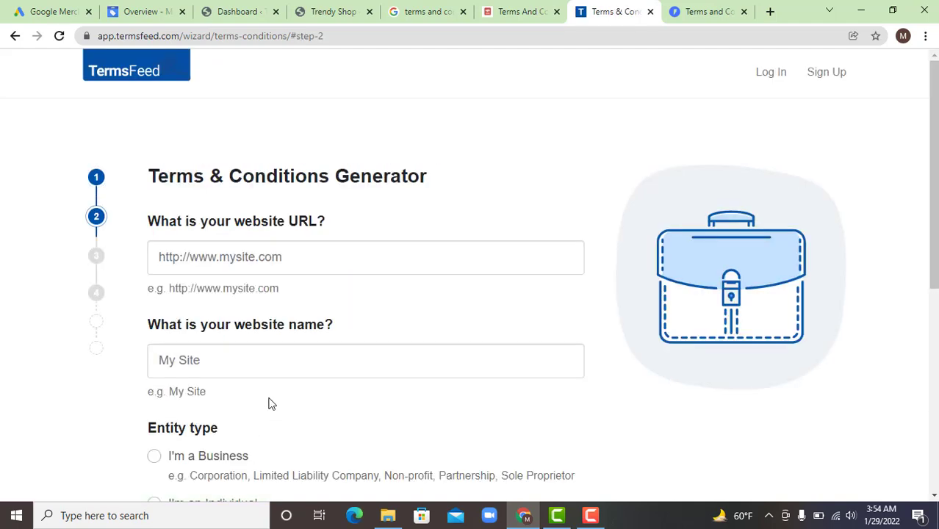
click(308, 266)
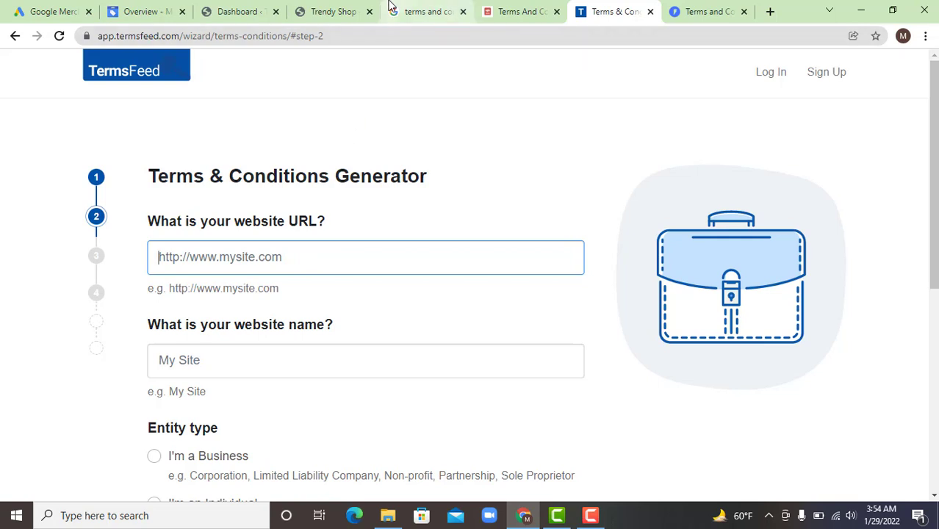
click(342, 9)
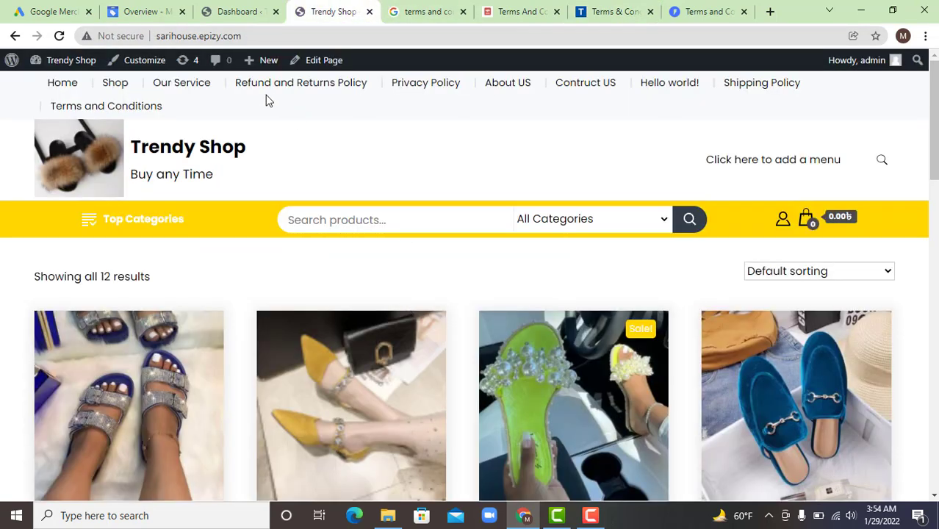
click(251, 33)
key(ctrl+c)
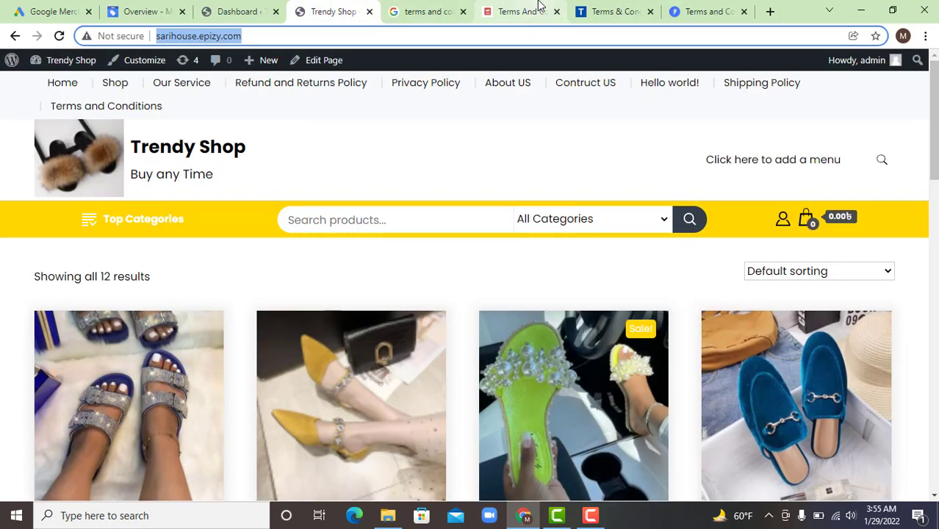
click(621, 11)
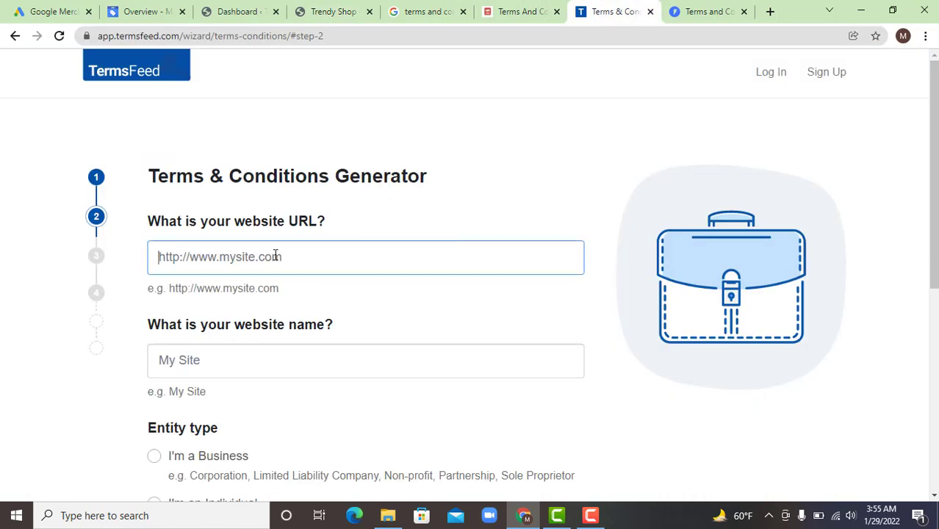
key(ctrl+v)
- Enter sarihouse as the website name by pasting the site address and removing the rest of it
click(261, 362)
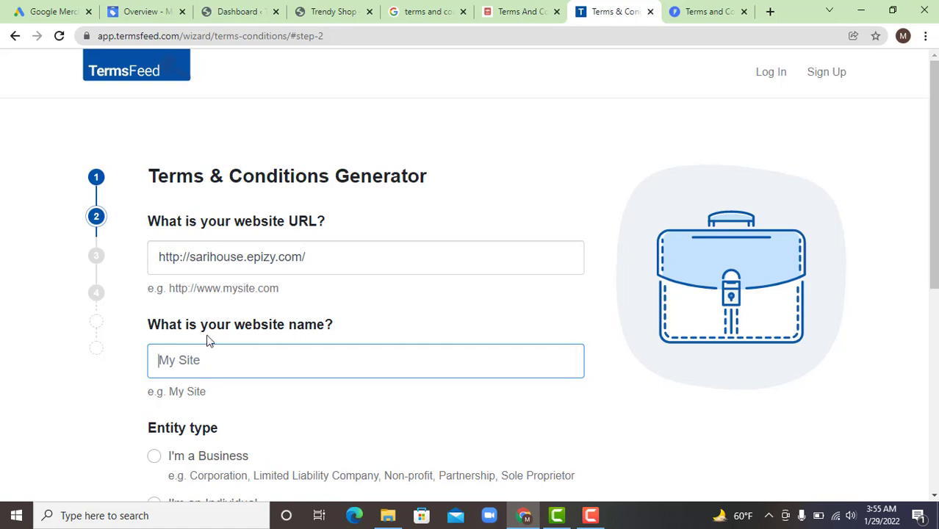
key(ctrl+v)
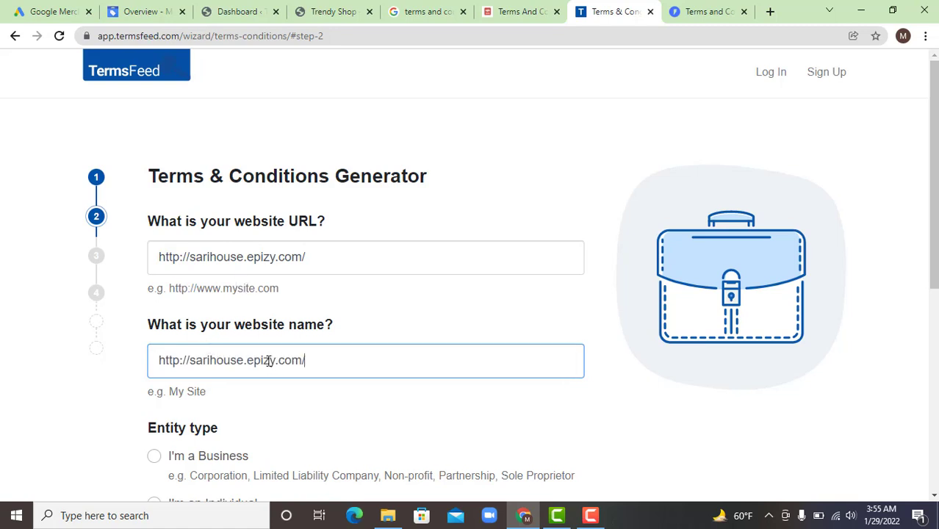
drag(244, 361, 328, 368)
key(BackSpace)
click(190, 360)
key(BackSpace)
key(BackSpace)
key(BackSpace)
key(BackSpace)
key(BackSpace)
key(BackSpace)
key(BackSpace)
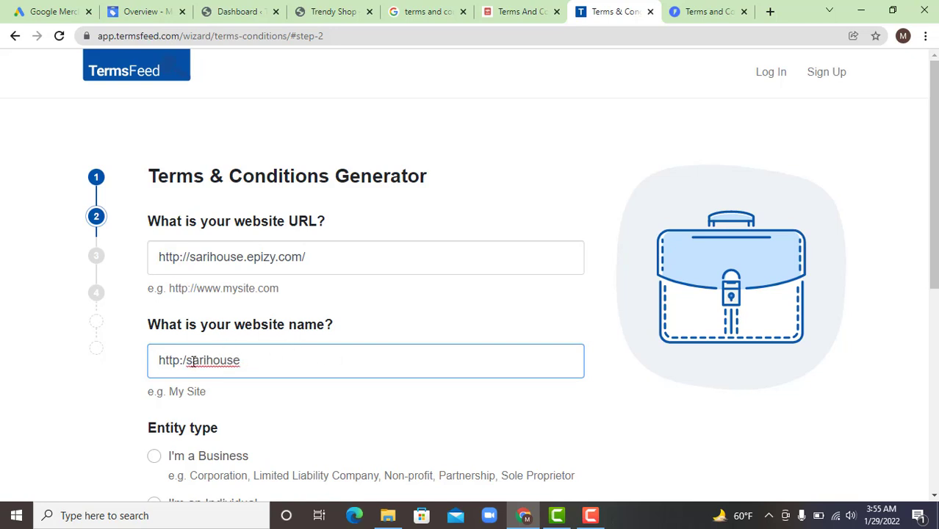
- Set the entity type to "I'm an Individual"
scroll(203, 388, down, 2)
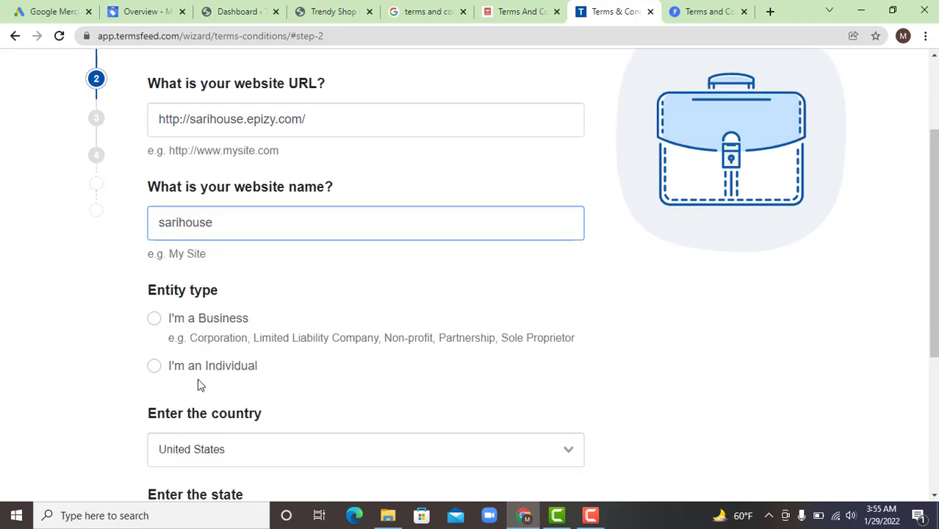
click(154, 366)
scroll(235, 335, down, 2)
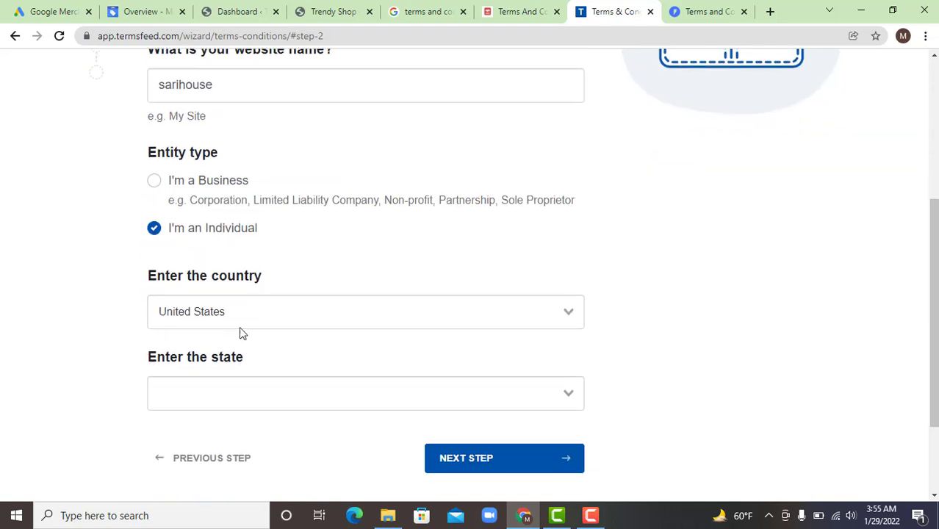
- Choose United States as the country and California as the state
click(255, 313)
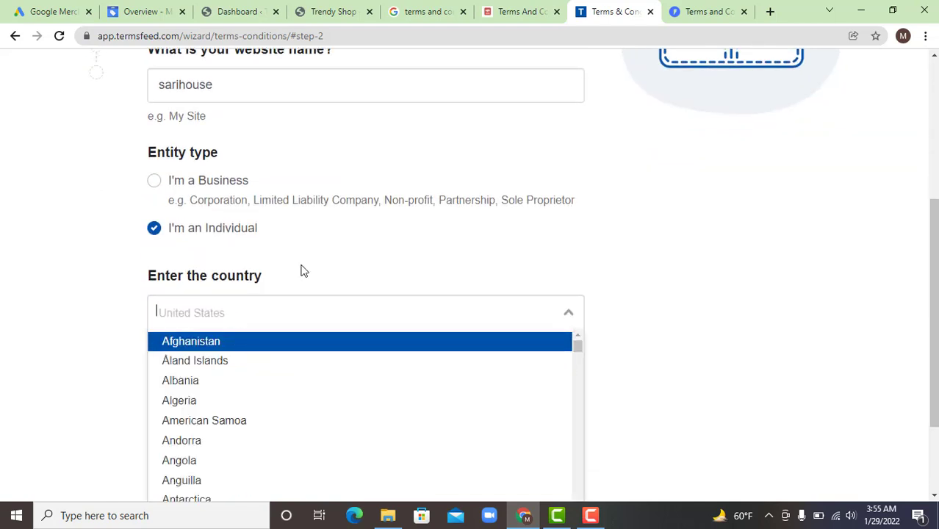
text(u)
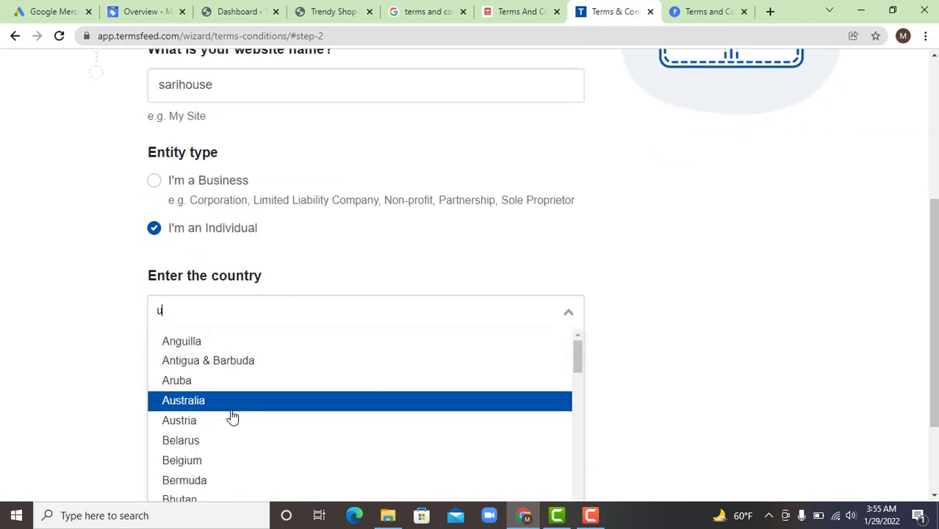
text(n)
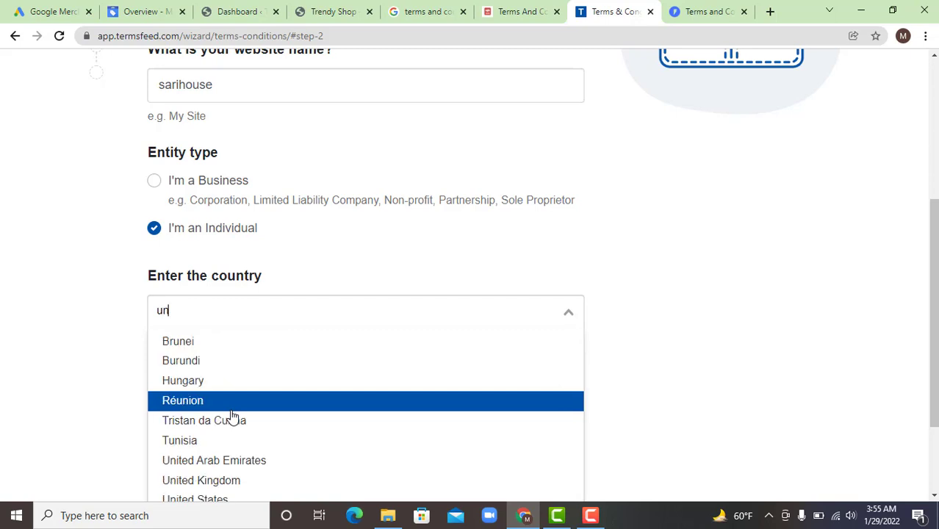
scroll(231, 423, down, 1)
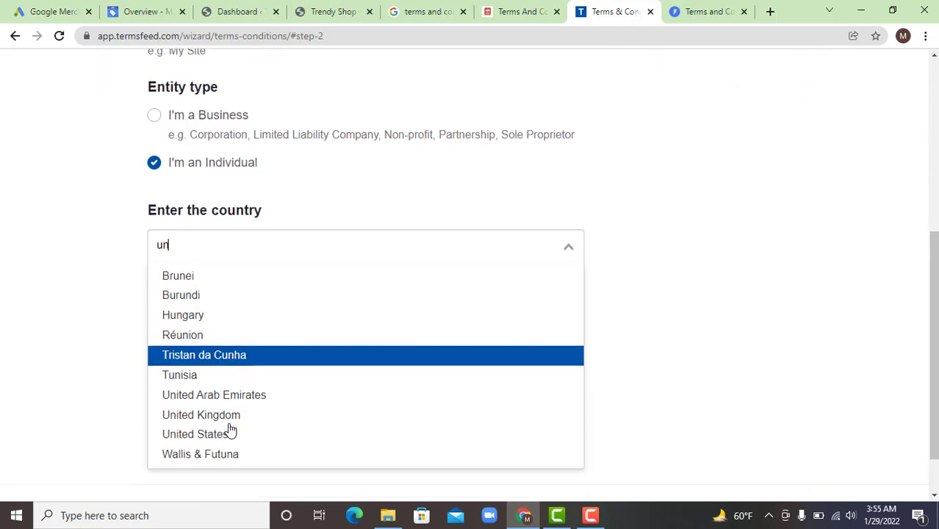
click(231, 431)
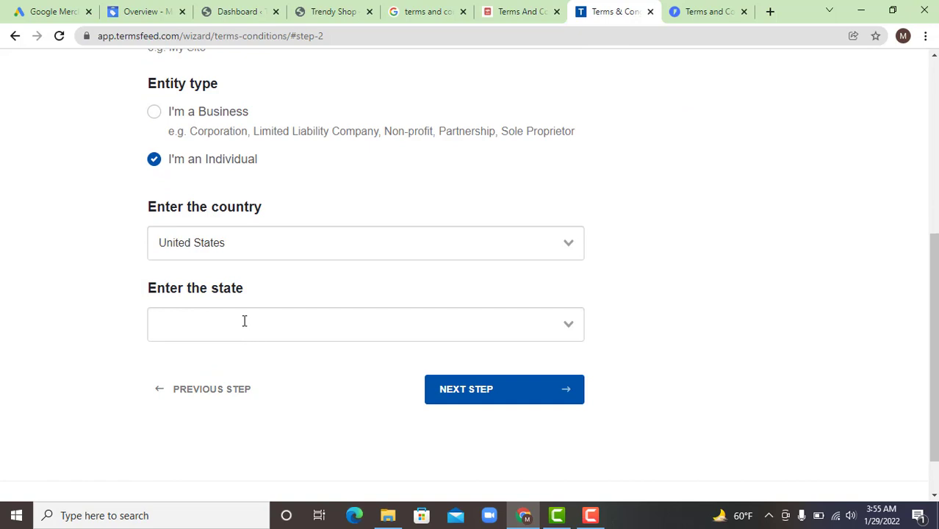
click(244, 321)
click(204, 432)
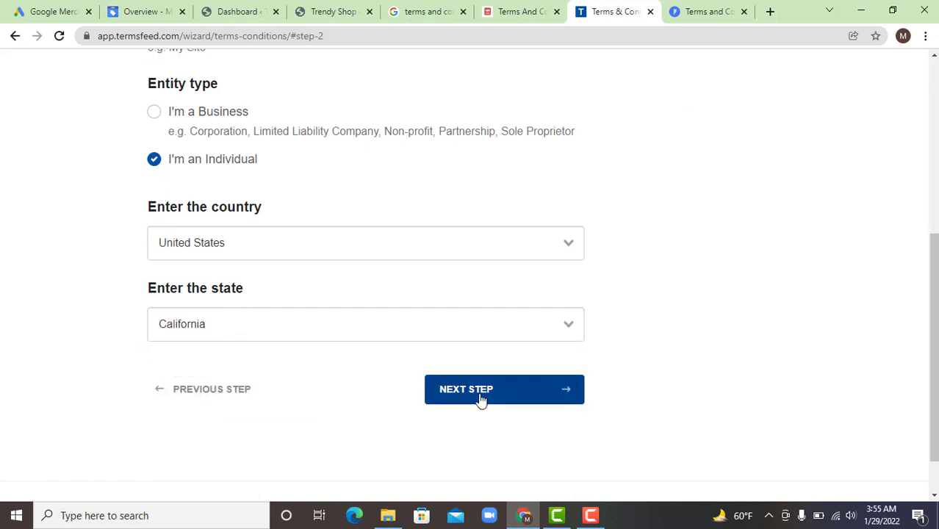
- Continue to the generator's questions and answer No for user accounts, uploaded content, buying goods and subscription plans
click(481, 399)
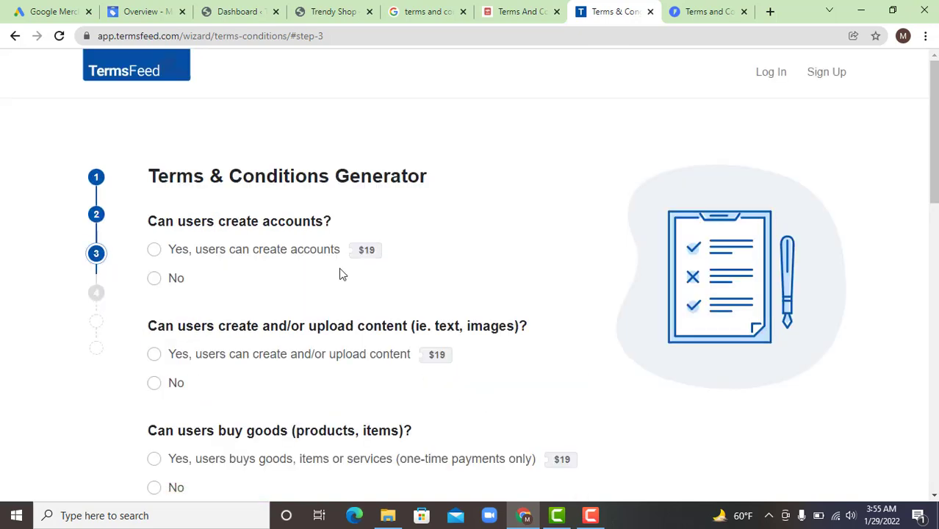
click(166, 282)
click(164, 384)
scroll(235, 388, down, 1)
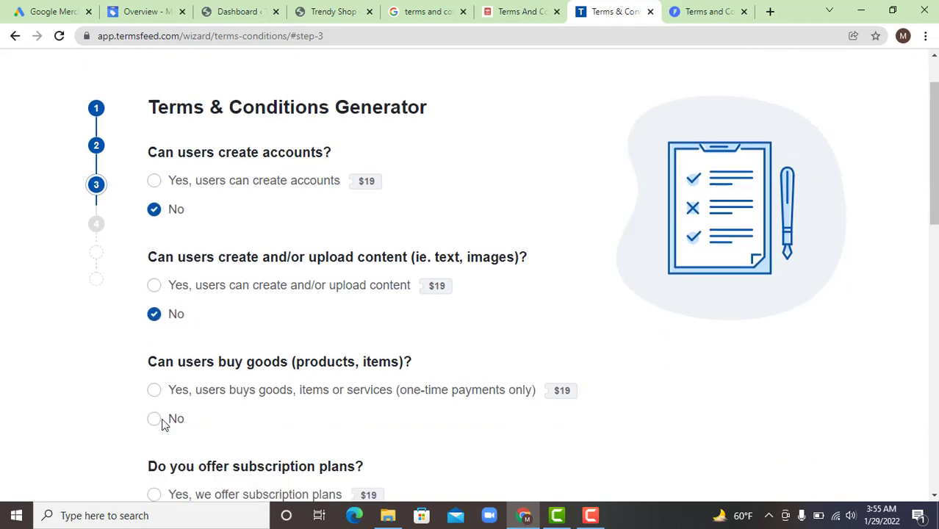
scroll(197, 399, down, 2)
click(151, 283)
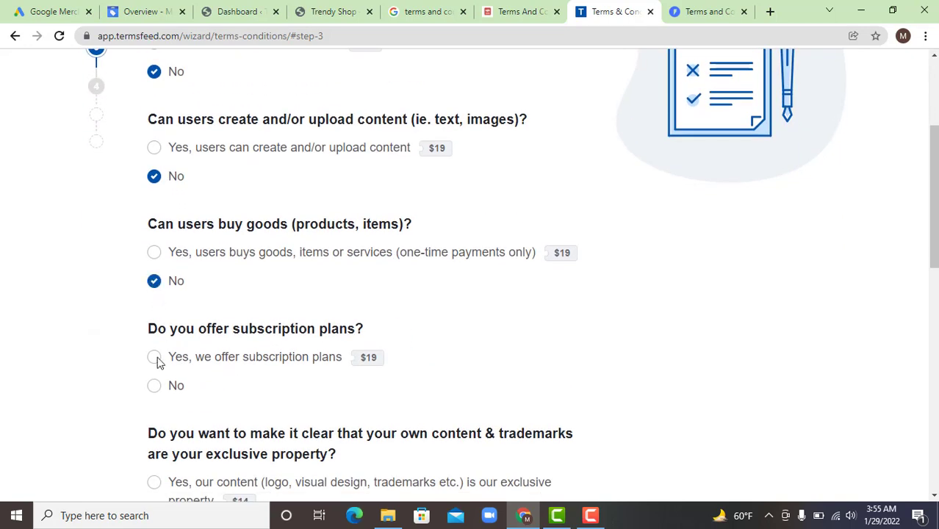
click(152, 385)
- Answer No for exclusive content and trademarks, use of feedback, and promotions, and choose email as the contact method
scroll(251, 369, down, 1)
scroll(252, 369, down, 2)
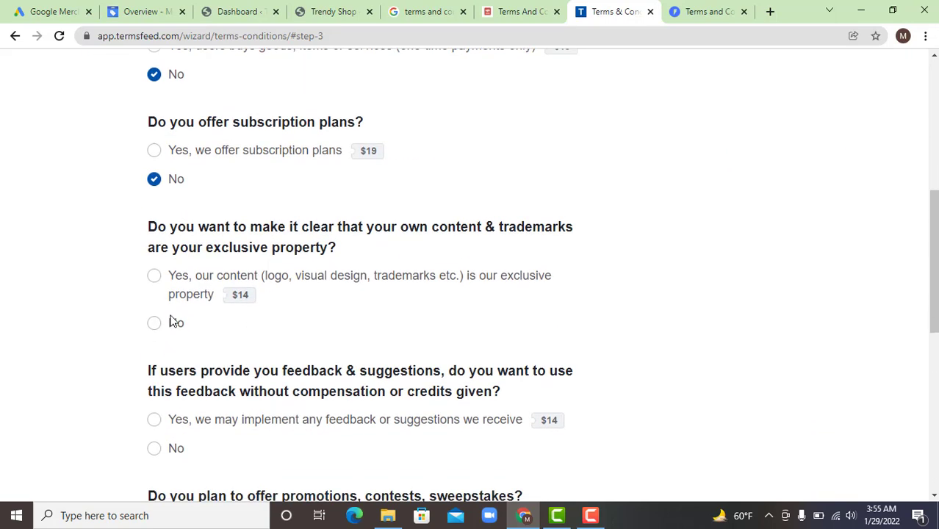
click(154, 322)
scroll(278, 296, down, 1)
drag(262, 230, 244, 230)
scroll(243, 230, down, 2)
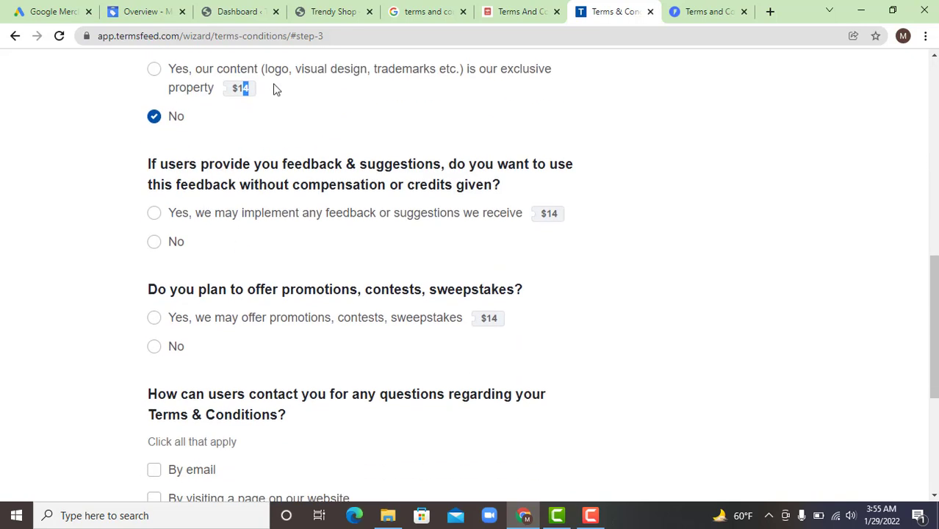
click(155, 238)
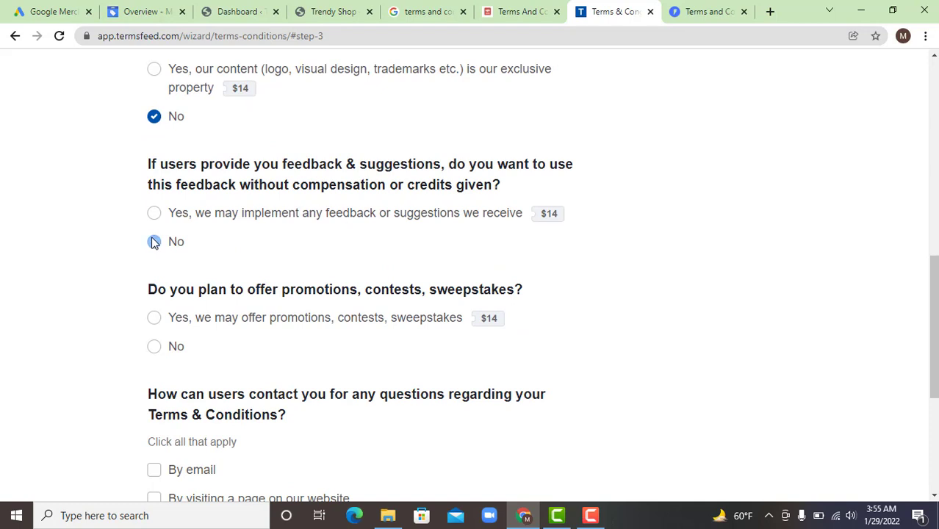
click(153, 346)
scroll(172, 400, down, 2)
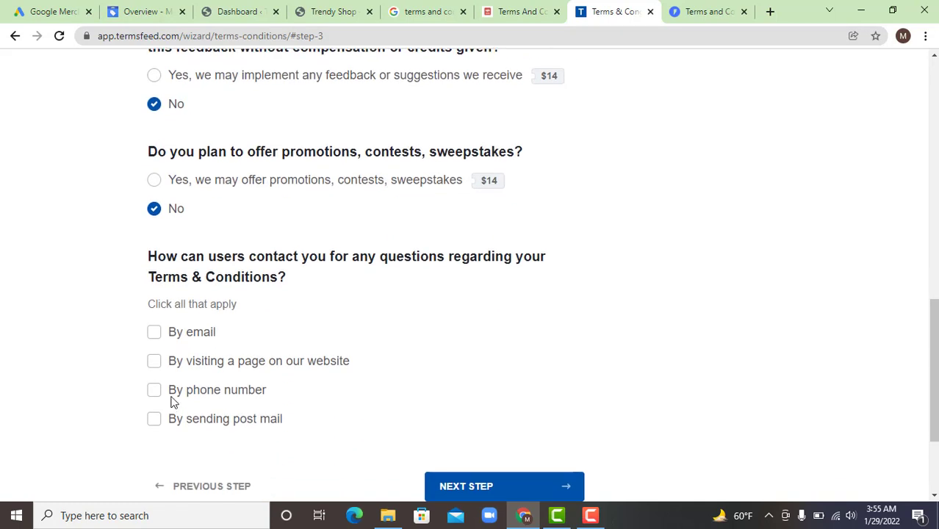
click(155, 333)
scroll(263, 362, down, 2)
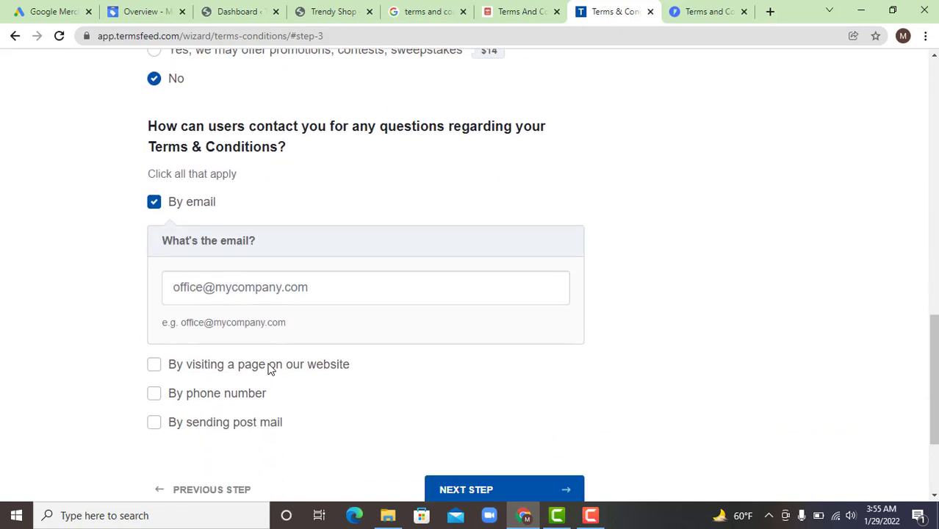
- Switch to termsandconditionsgenerator.com and set the country to United States and the state to California
click(523, 11)
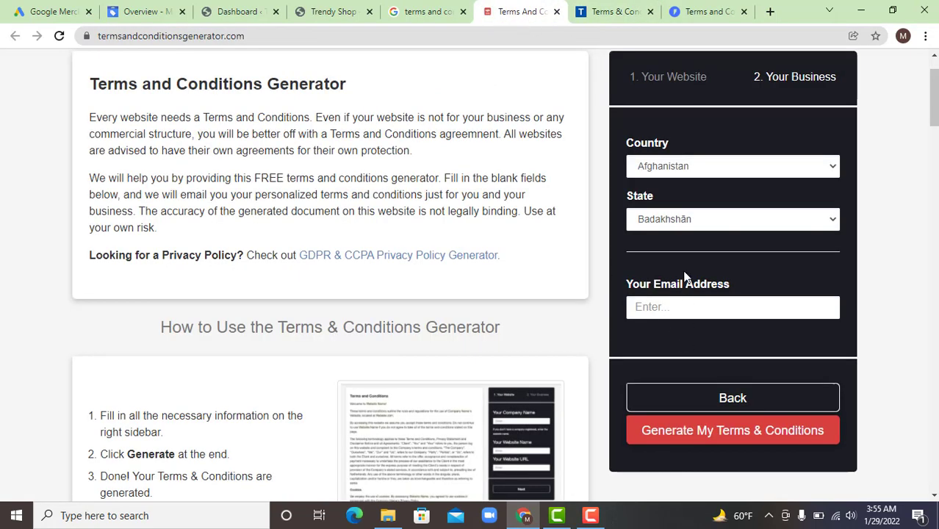
click(690, 170)
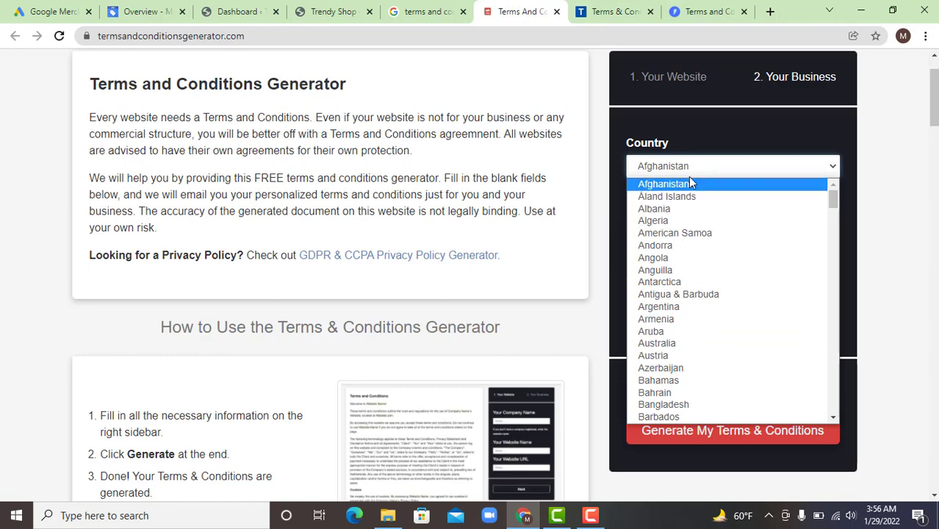
scroll(691, 242, down, 8)
scroll(683, 367, down, 20)
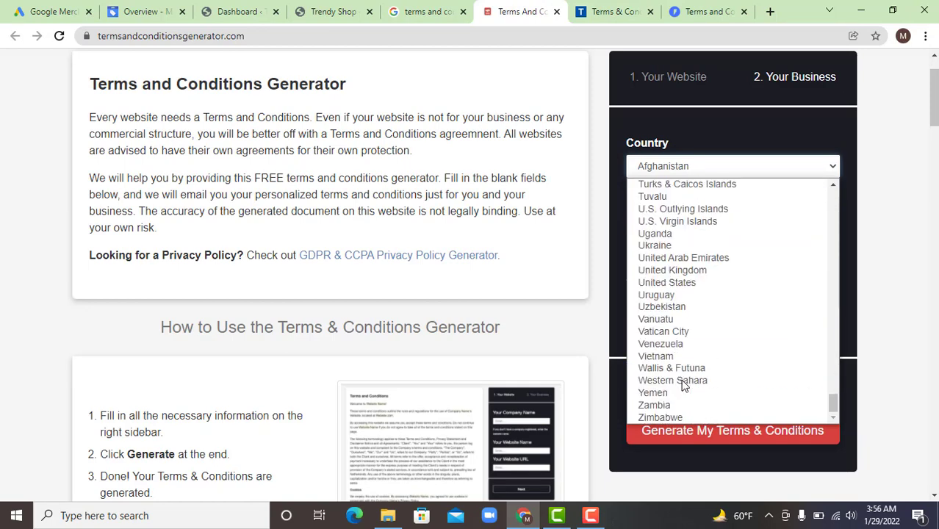
click(682, 283)
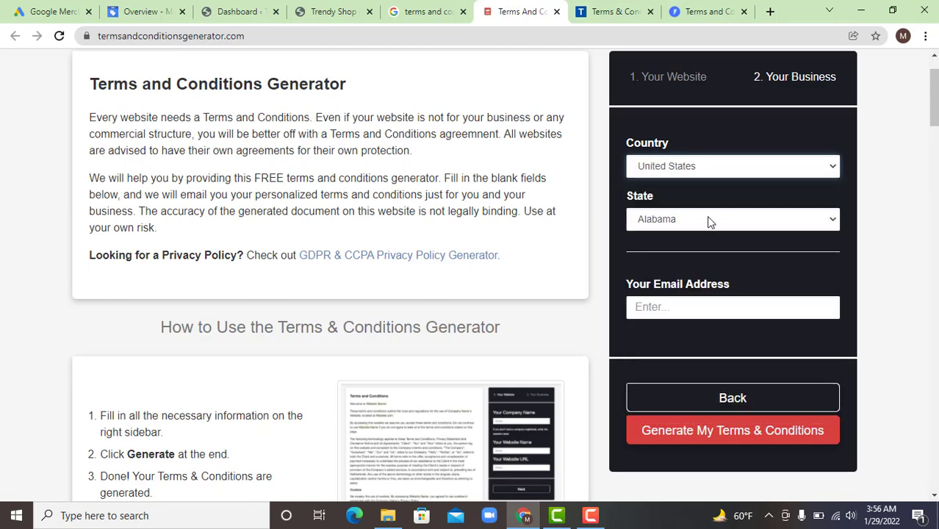
click(710, 218)
click(668, 285)
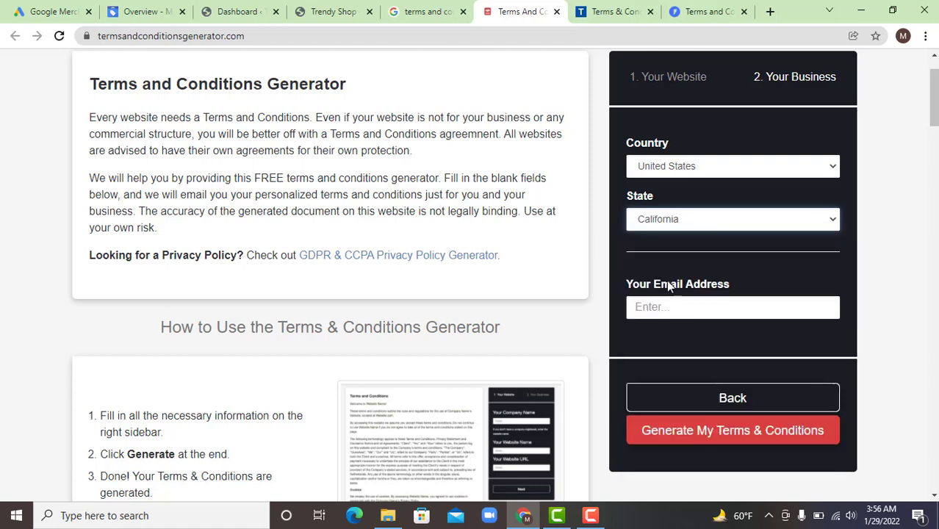
- Fill in the email address, generate the terms and conditions, and look through the document preview
click(677, 306)
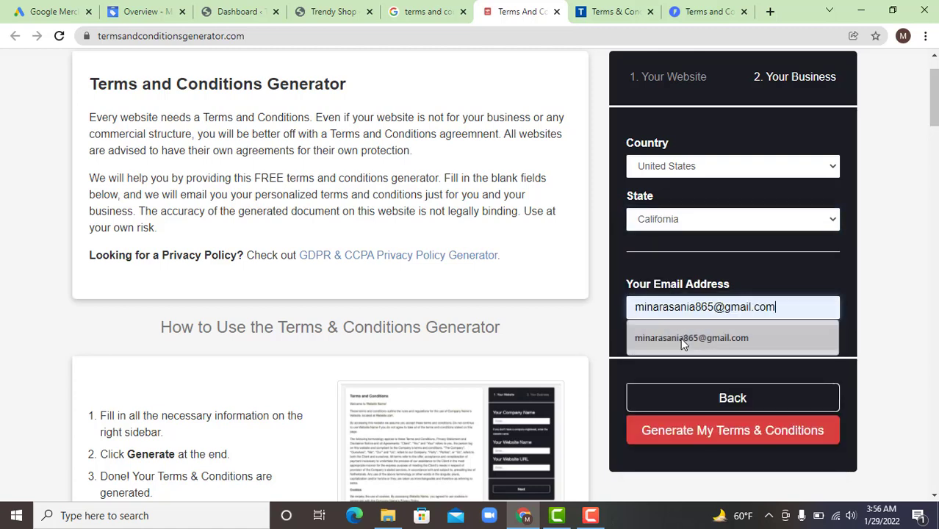
click(691, 336)
click(737, 436)
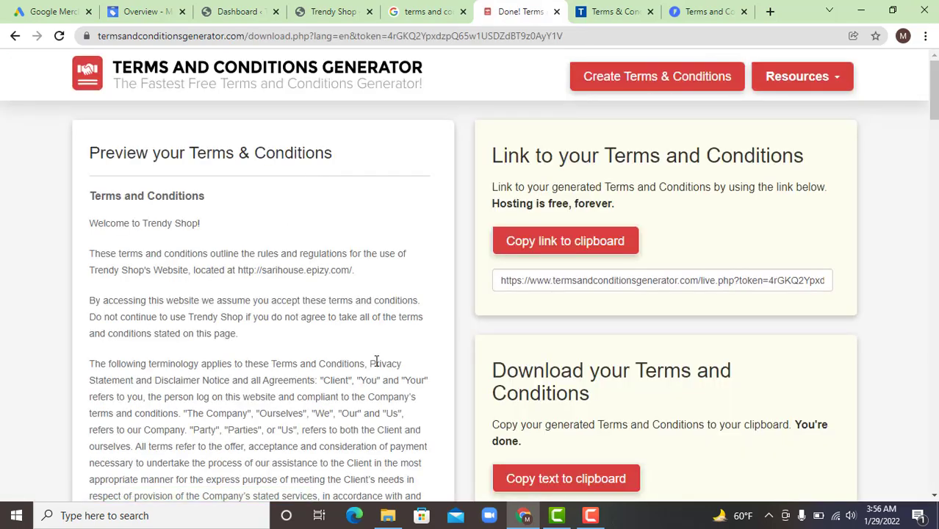
scroll(307, 241, down, 9)
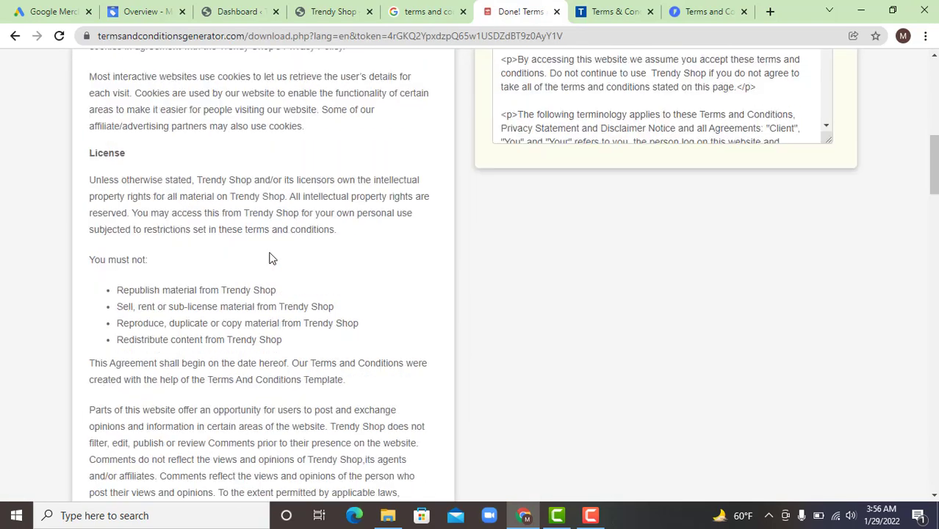
scroll(269, 258, down, 19)
scroll(474, 87, up, 4)
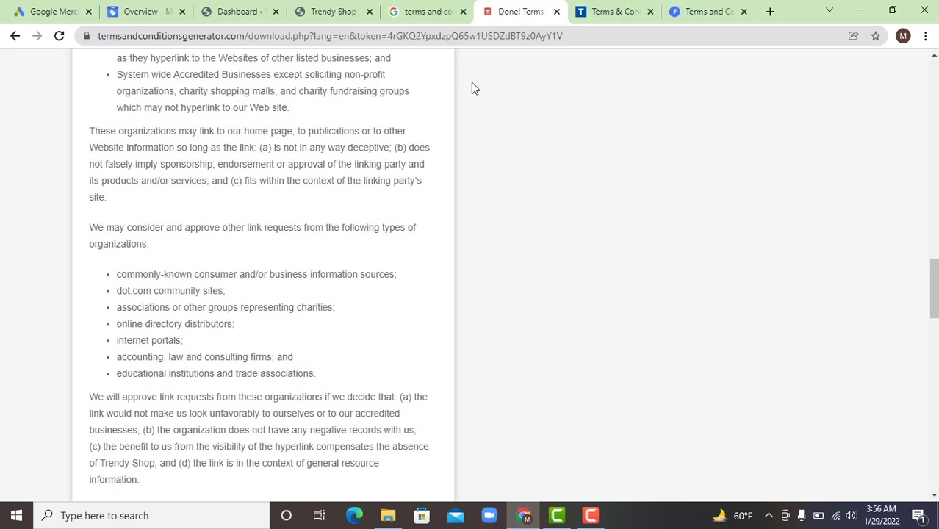
click(616, 9)
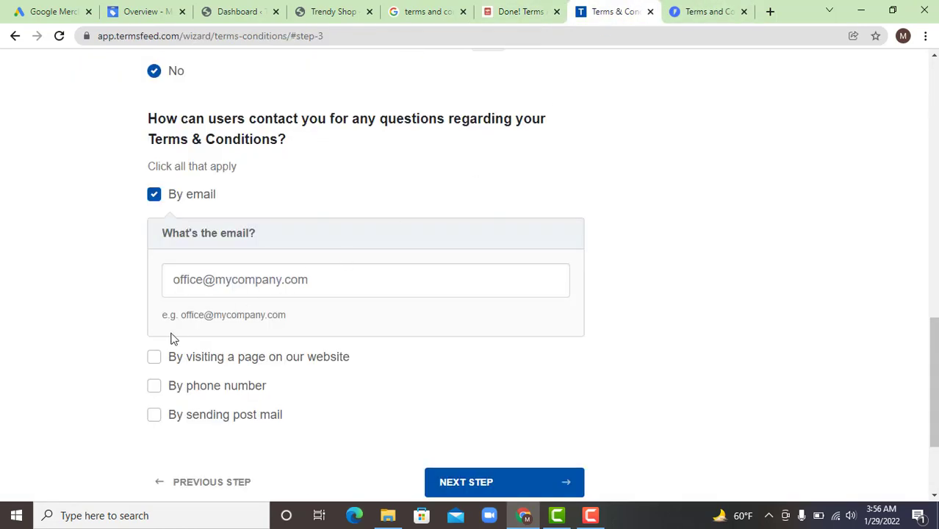
scroll(191, 309, down, 2)
scroll(228, 264, up, 5)
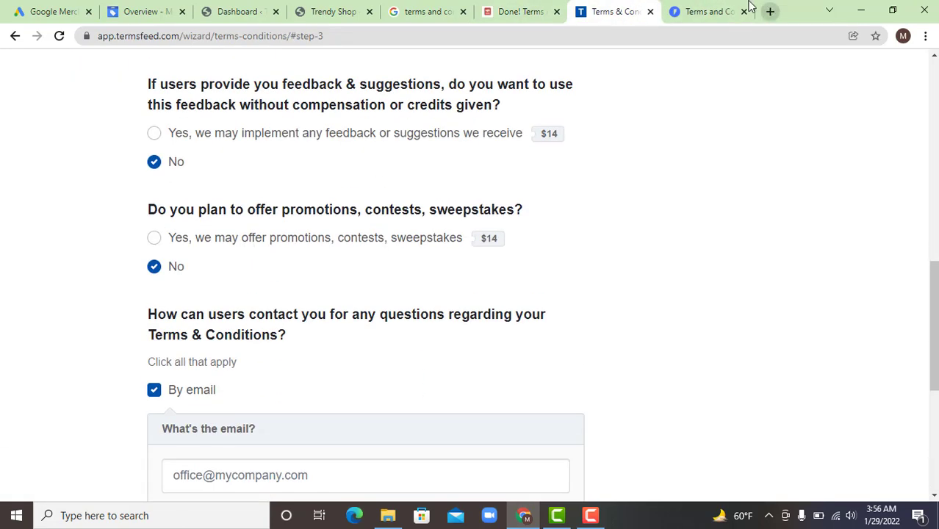
- Switch to Termly's terms and conditions generator and start a document for the Website platform
click(710, 10)
scroll(368, 380, down, 2)
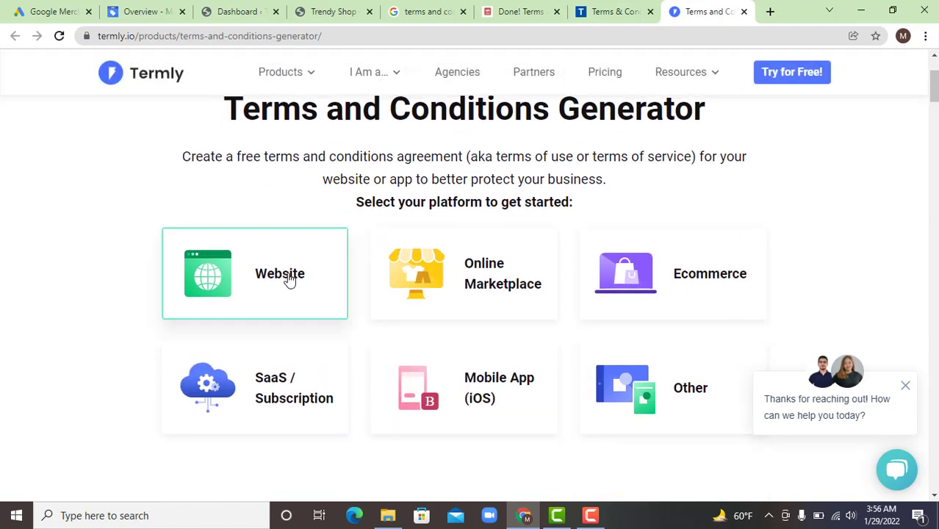
click(288, 275)
scroll(494, 310, down, 2)
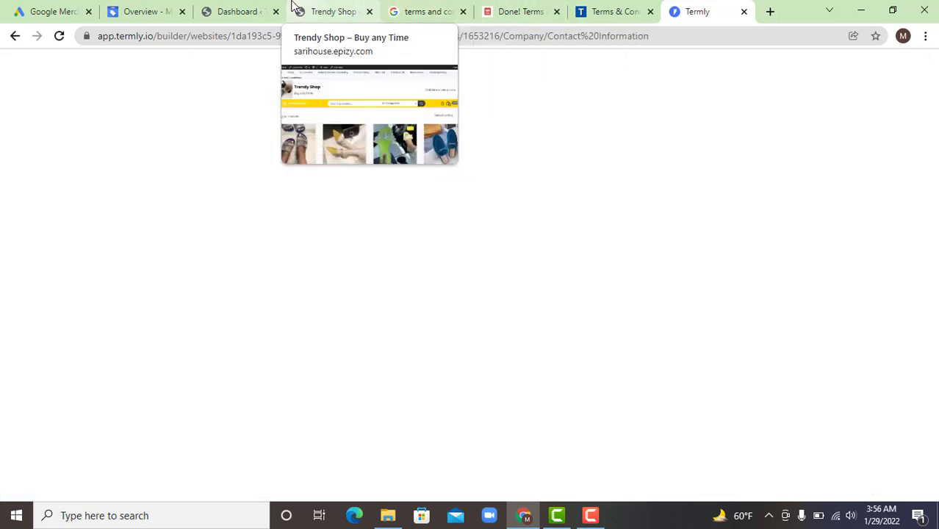
click(248, 13)
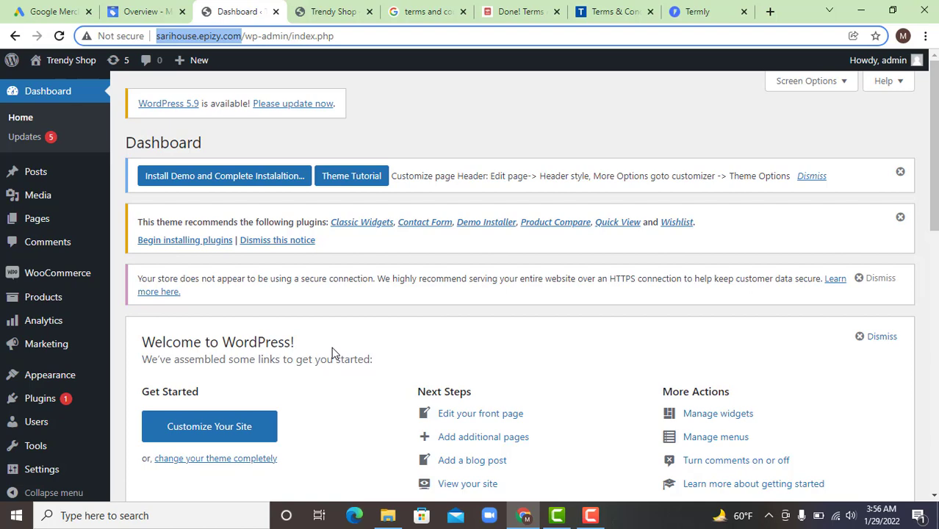
click(692, 10)
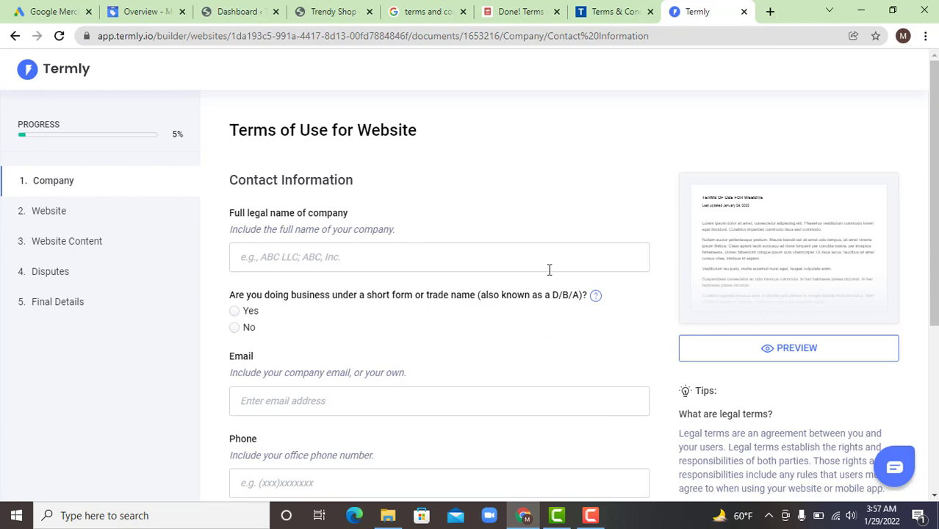
- Switch to the Google Merchant Center overview and open its tools and settings
click(143, 11)
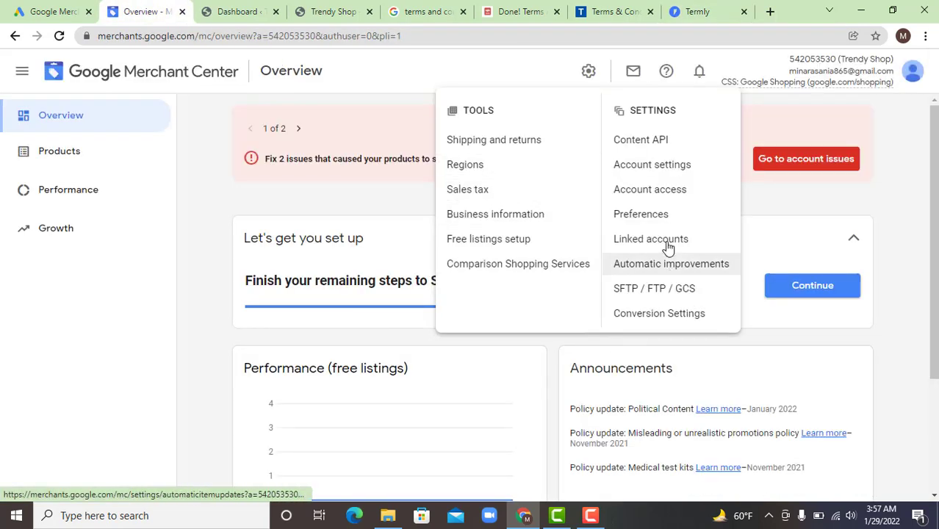